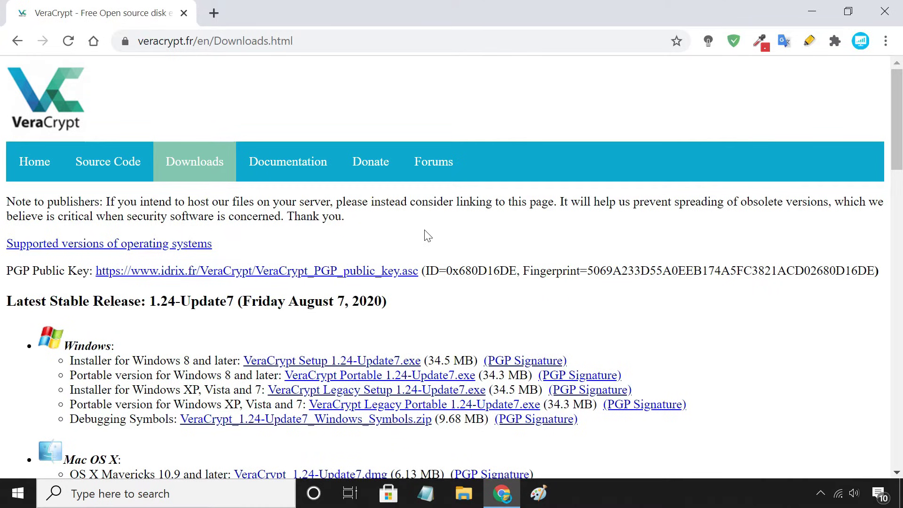
scroll(427, 235, "down", 8)
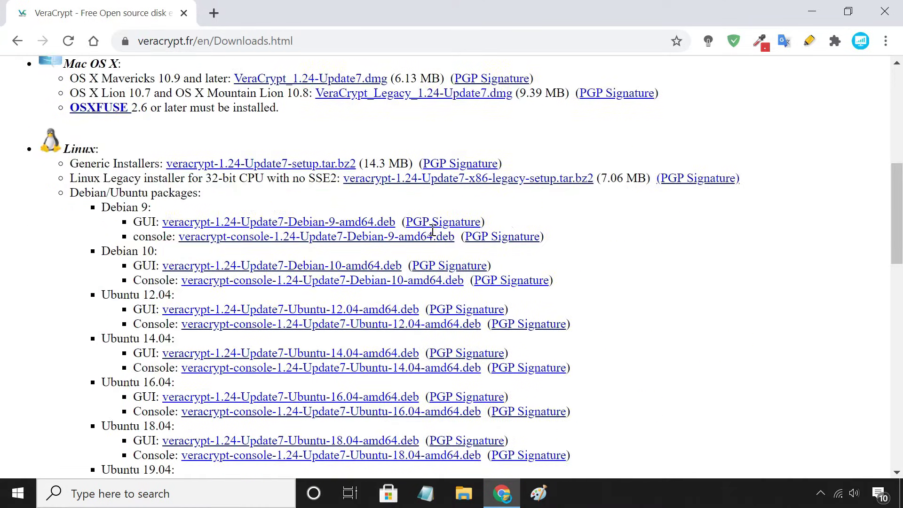
scroll(432, 231, "down", 7)
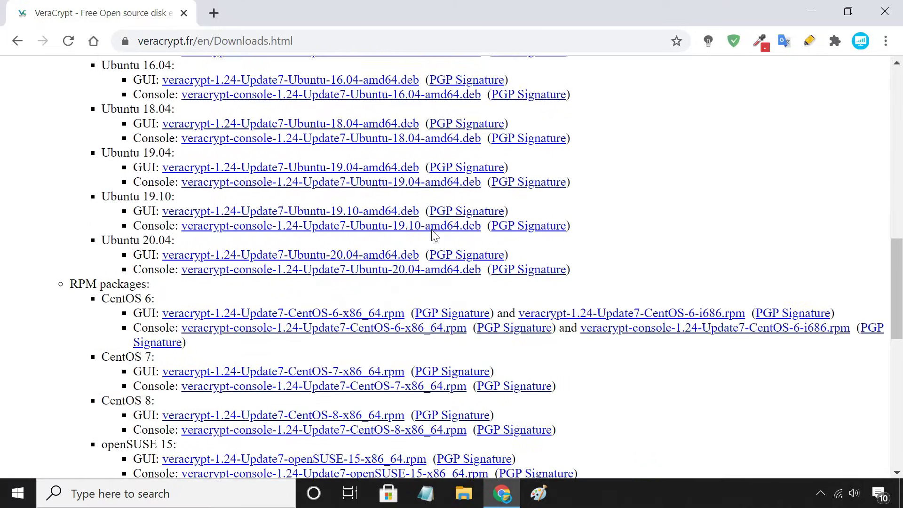
scroll(434, 235, "down", 3)
scroll(434, 236, "down", 3)
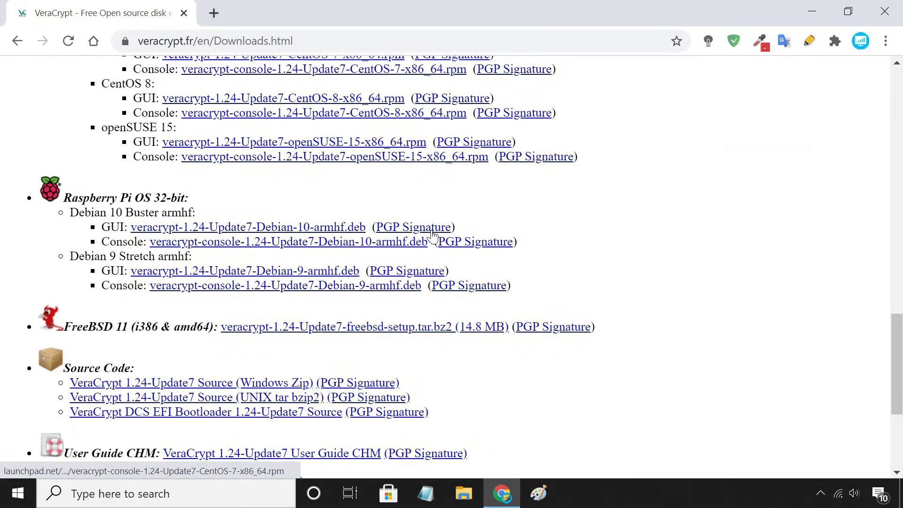
scroll(432, 234, "down", 3)
scroll(432, 234, "down", 1)
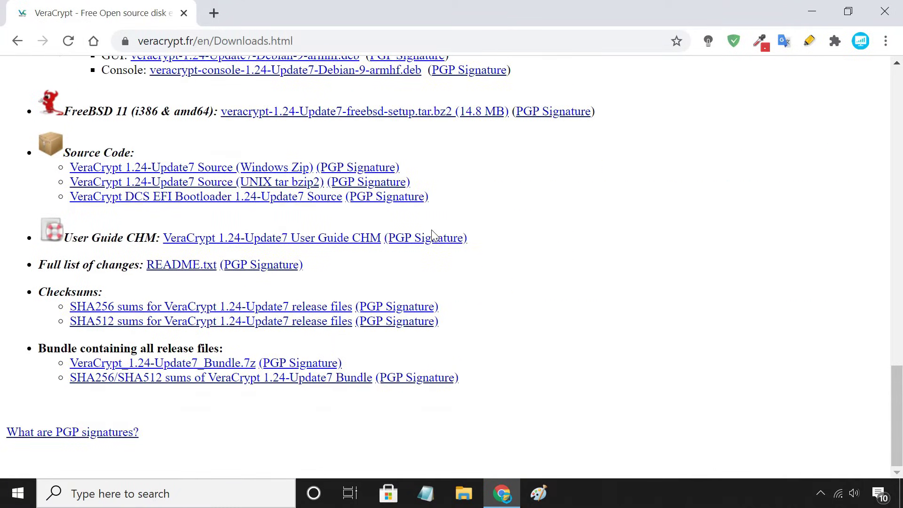
scroll(432, 234, "up", 6)
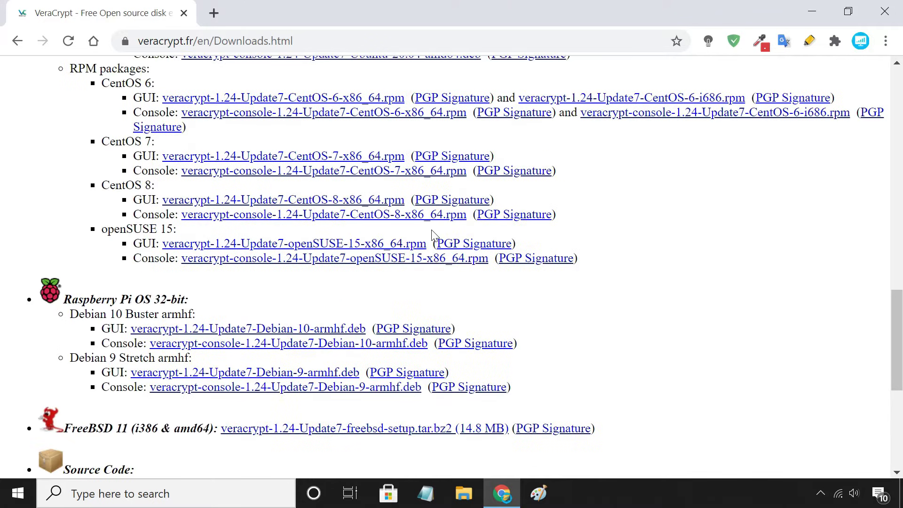
scroll(432, 234, "up", 5)
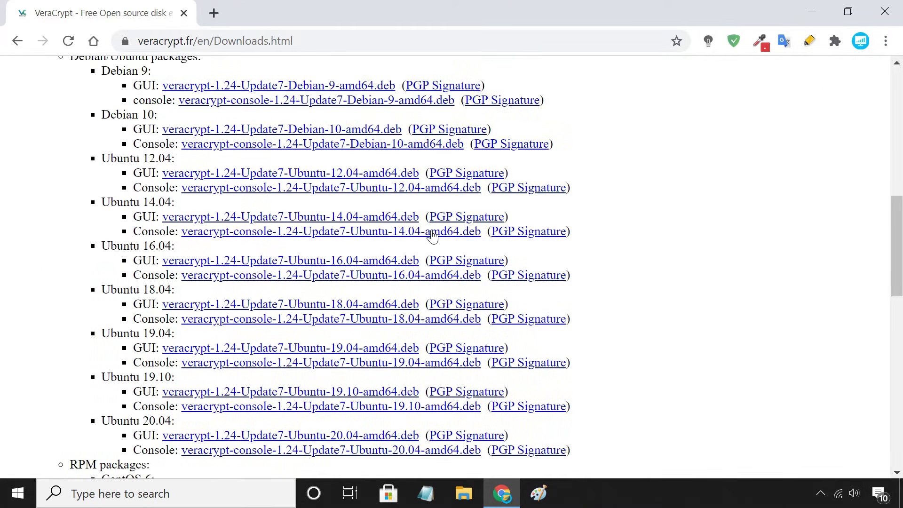
scroll(433, 237, "up", 10)
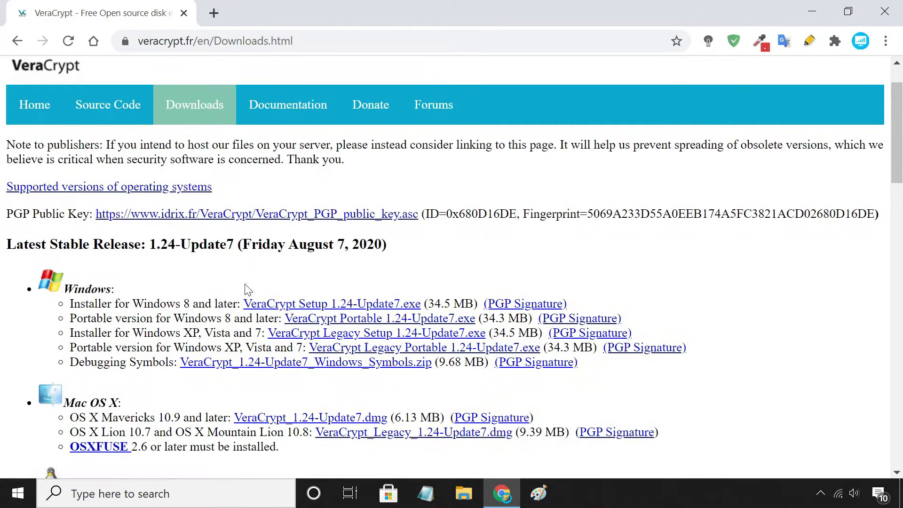
left_click_drag(66, 293, 120, 297)
Step: Download the VeraCrypt Setup 1.24-Update7.exe installer with IDM into Downloads\Programs
left_click(123, 297)
left_click(284, 306)
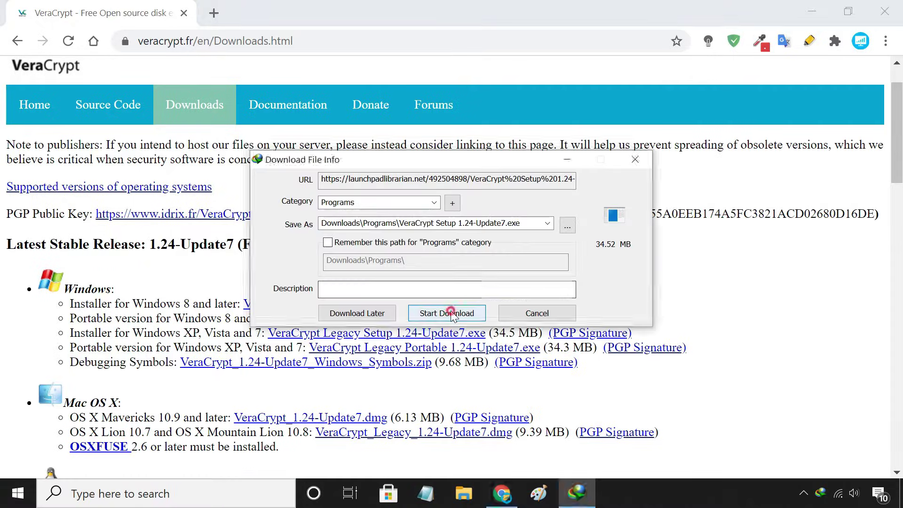
left_click(451, 311)
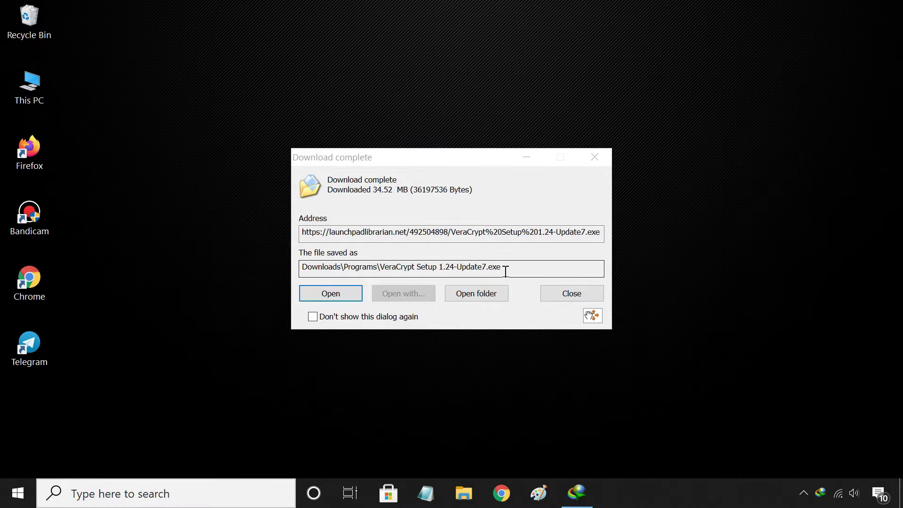
Step: Run the downloaded setup in English and accept the licence terms
left_click(332, 296)
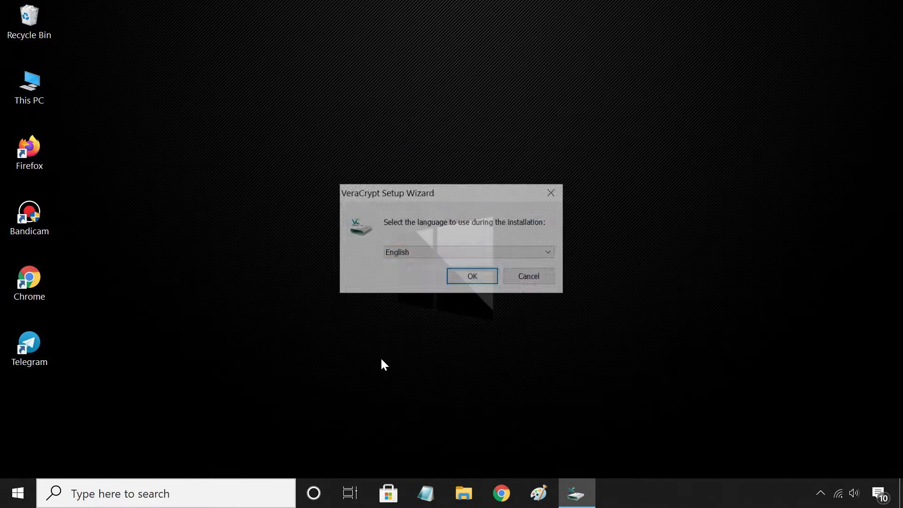
left_click(456, 280)
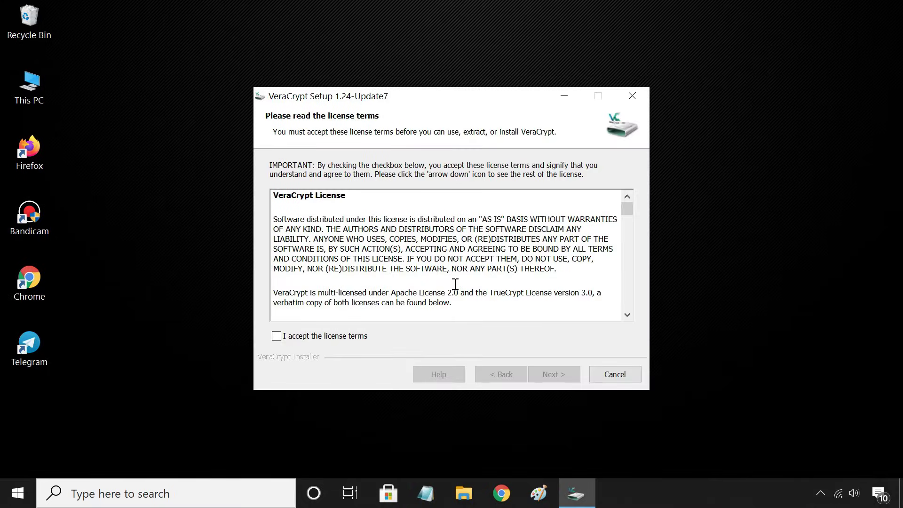
left_click(311, 335)
left_click(546, 375)
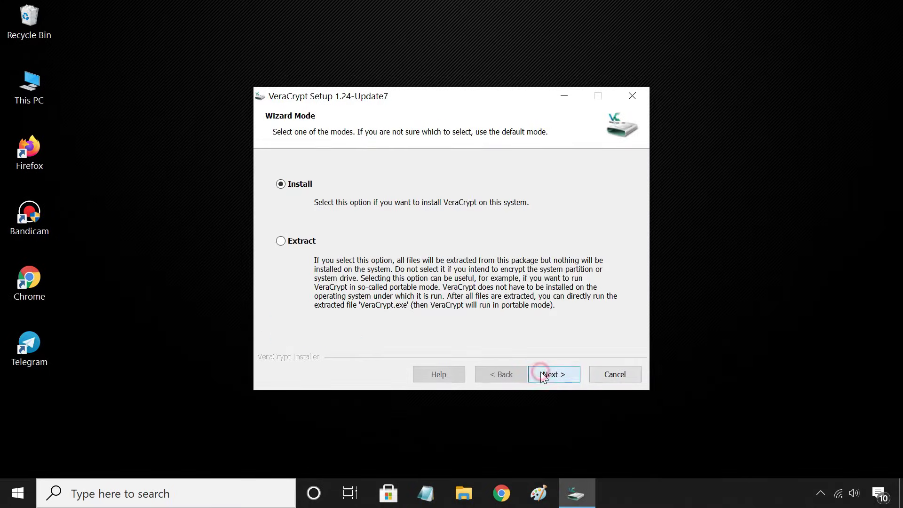
Step: Install VeraCrypt with default options, skip the tutorial, and launch VeraCrypt
left_click(546, 375)
left_click(559, 374)
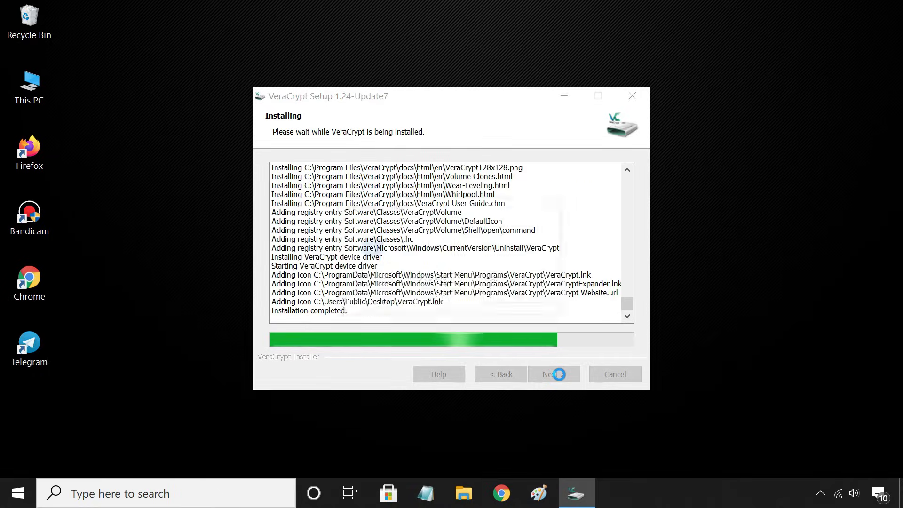
left_click(532, 296)
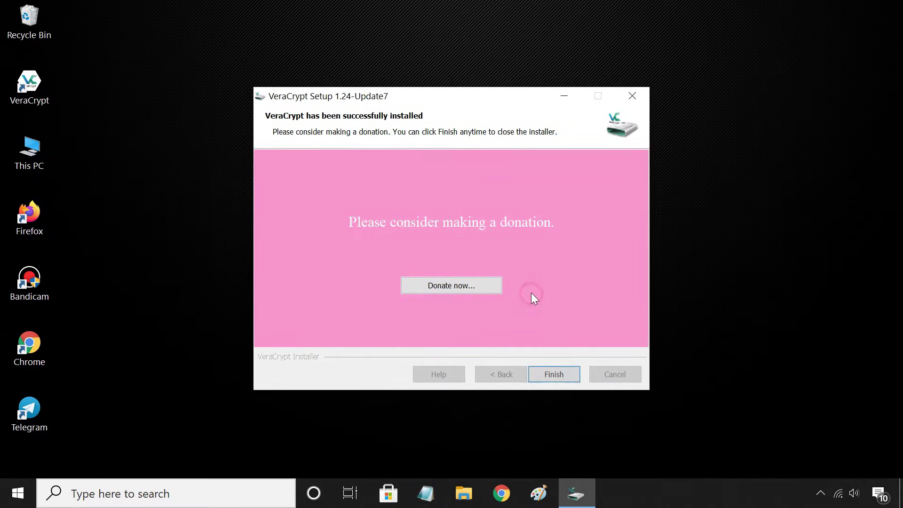
left_click(566, 376)
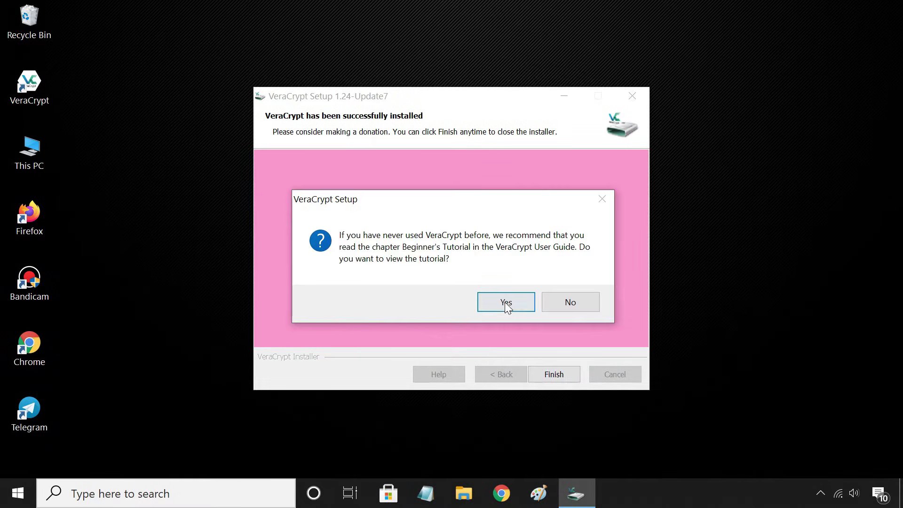
left_click(574, 306)
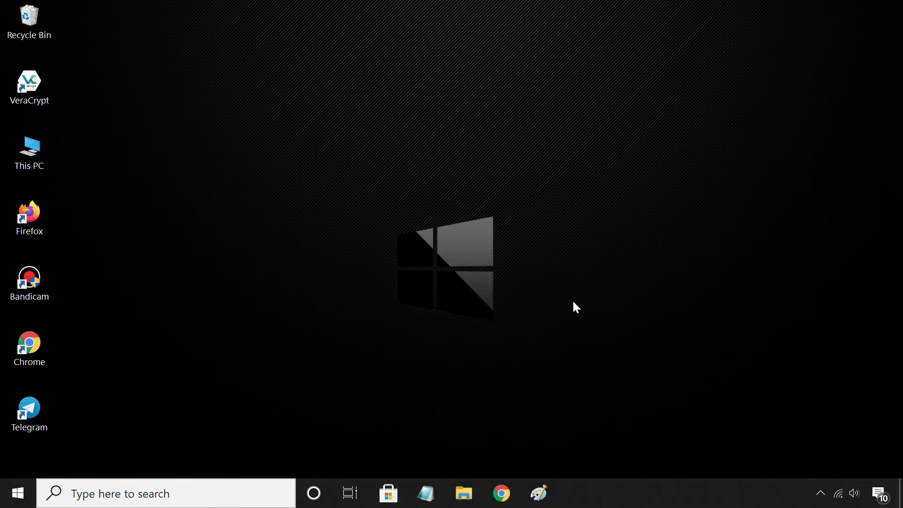
double_click(51, 93)
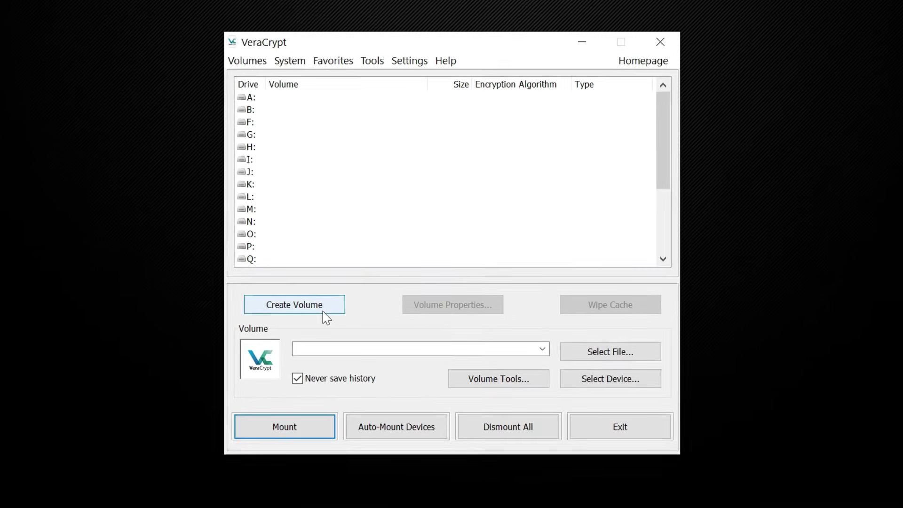
Step: Start a new standard volume that encrypts a non-system partition or drive
left_click(318, 303)
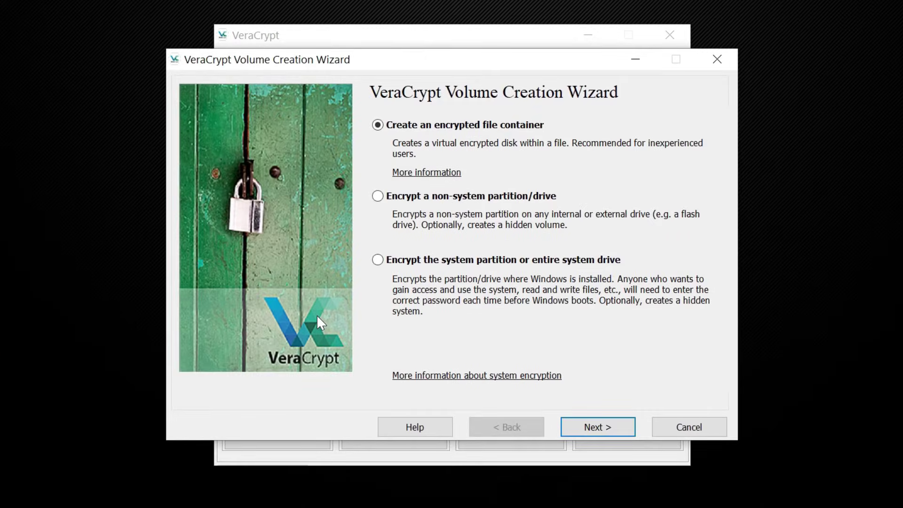
left_click(379, 196)
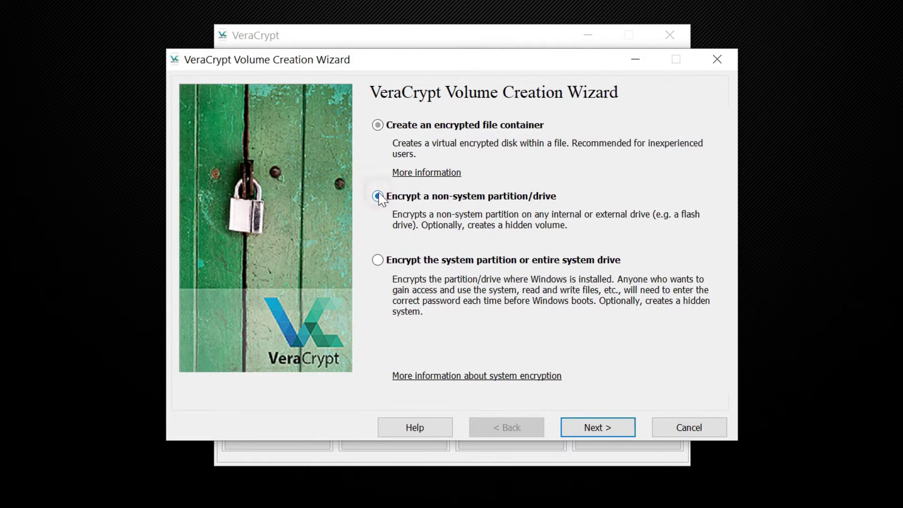
left_click(603, 432)
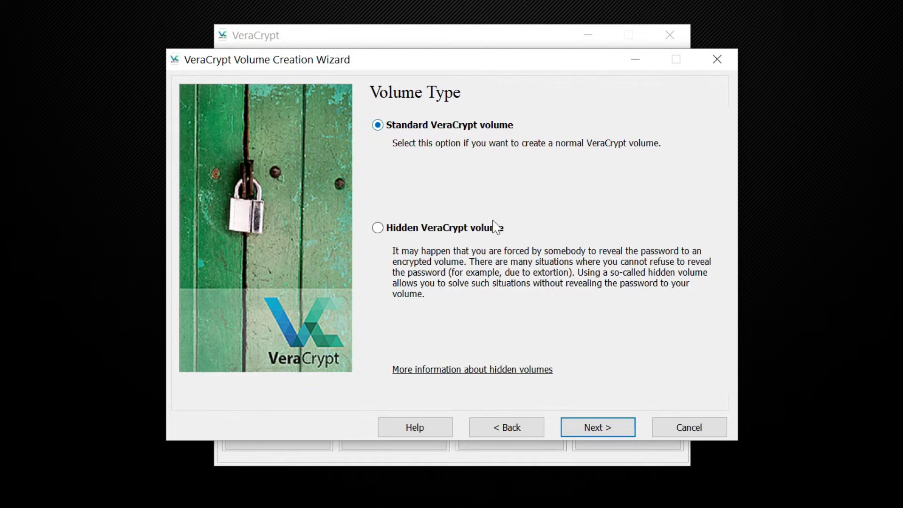
left_click(588, 423)
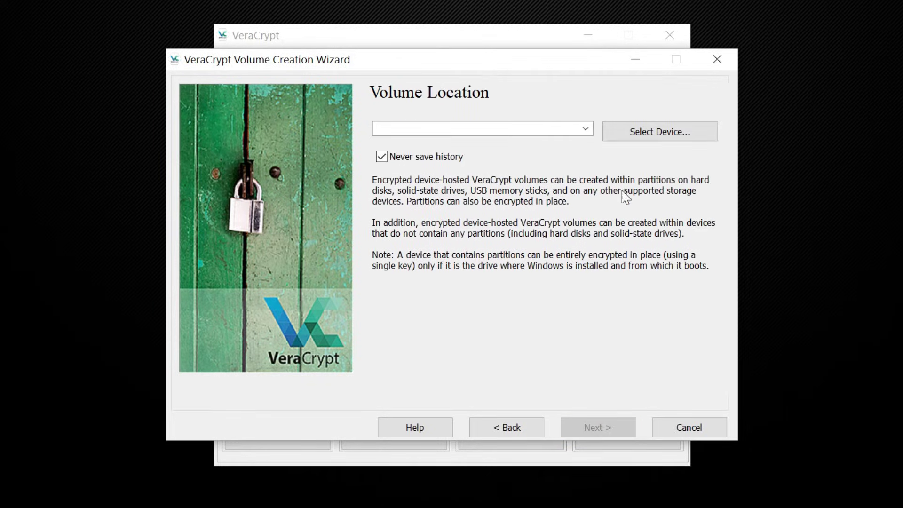
Step: Choose the 57.3 GiB removable partition \Device\Harddisk2\Partition1 (E:) as the volume location
left_click(640, 140)
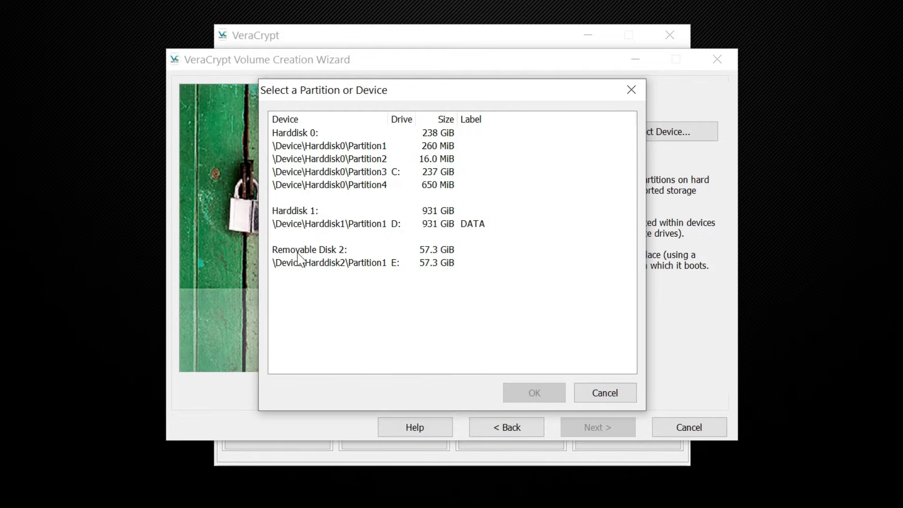
left_click(397, 267)
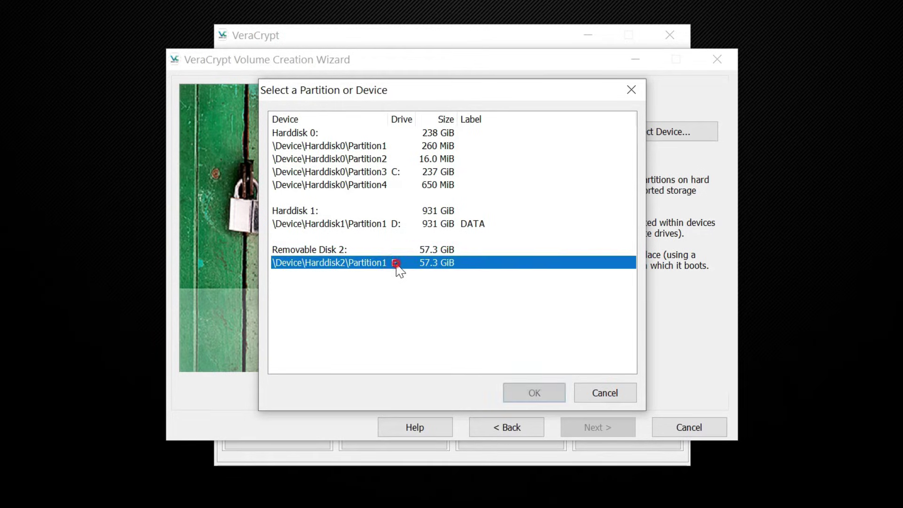
left_click(535, 393)
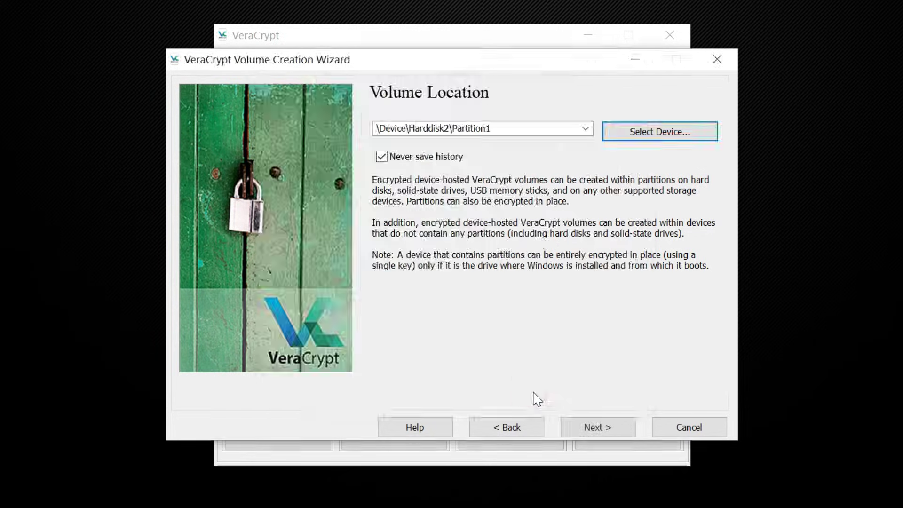
left_click(595, 430)
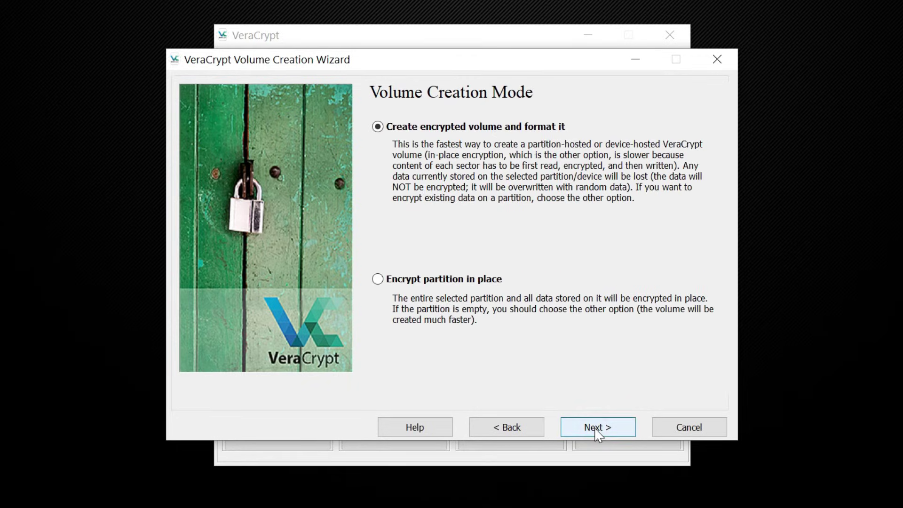
Step: Keep encrypt-and-format, AES with SHA-512, and the full 57.28 GiB volume size
left_click(596, 430)
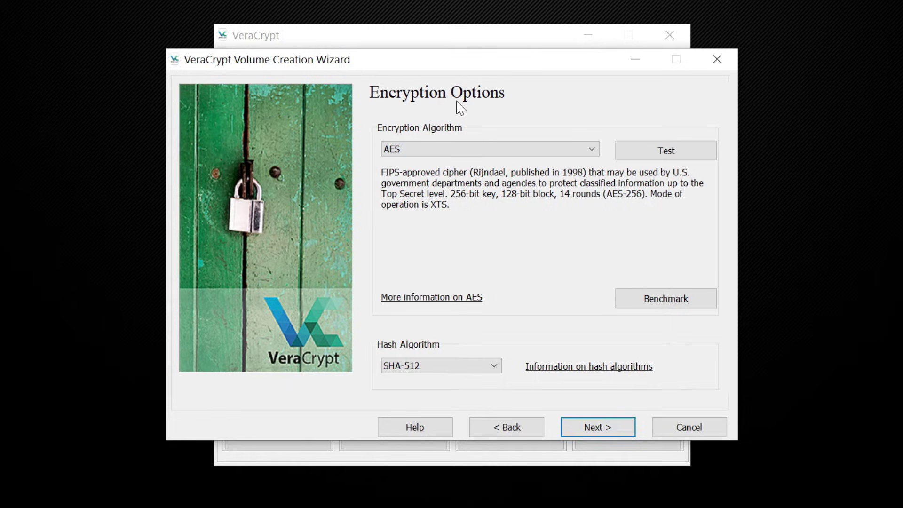
left_click(504, 149)
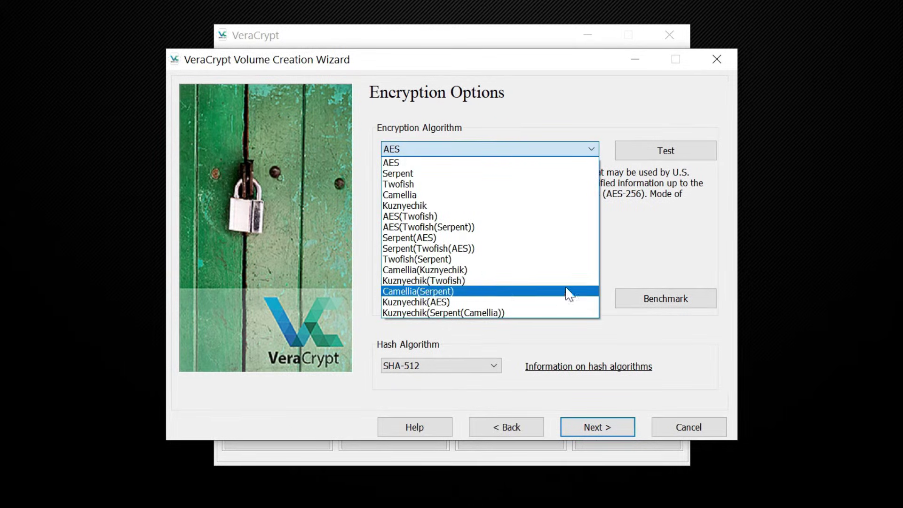
left_click(638, 254)
left_click(474, 367)
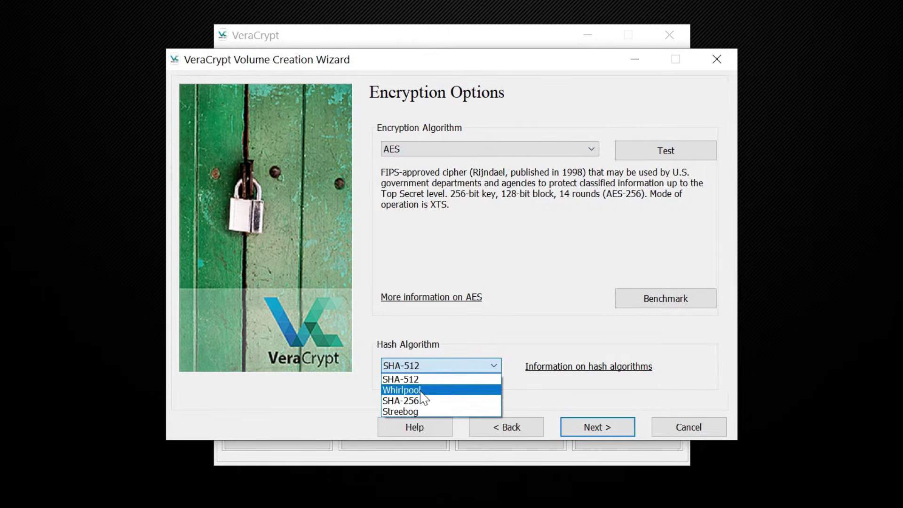
left_click(528, 306)
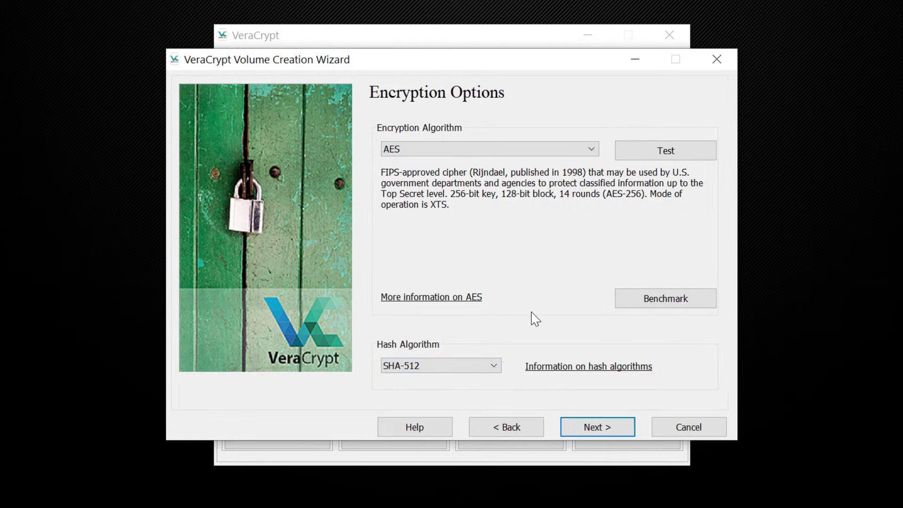
left_click(604, 426)
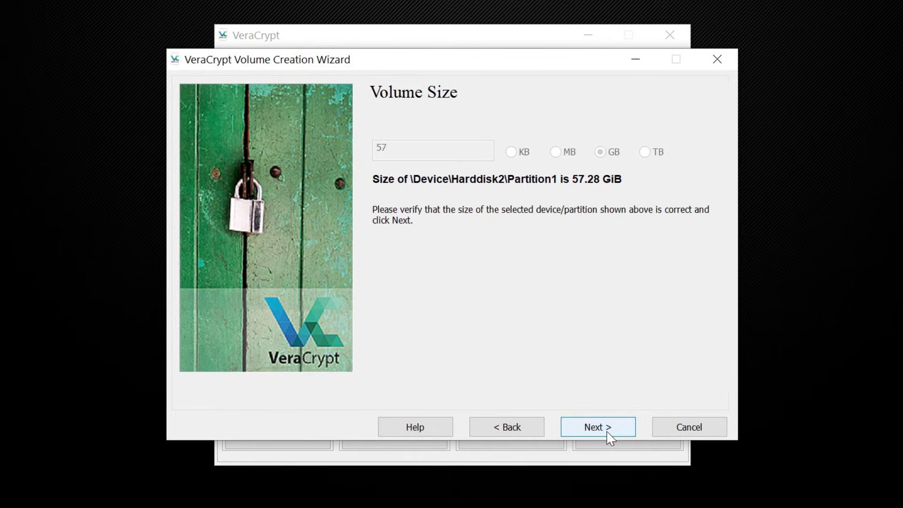
left_click(607, 430)
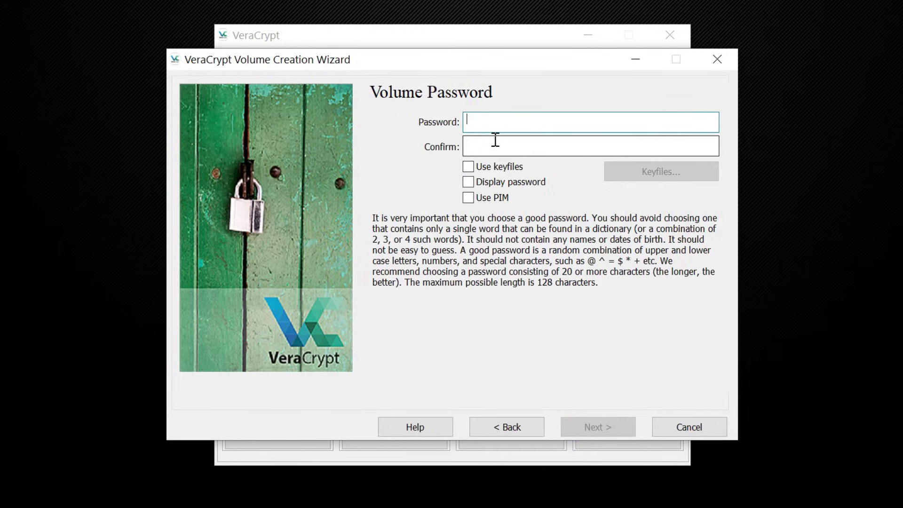
Step: Enter and confirm the volume password, accepting the short-password warning
type("aaaaaaaaa")
left_click(476, 149)
type("a")
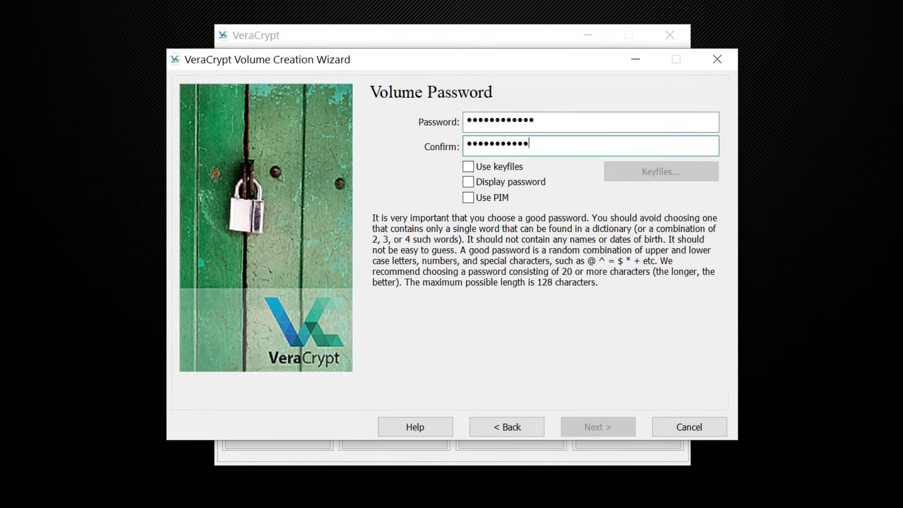
type("a")
left_click(590, 425)
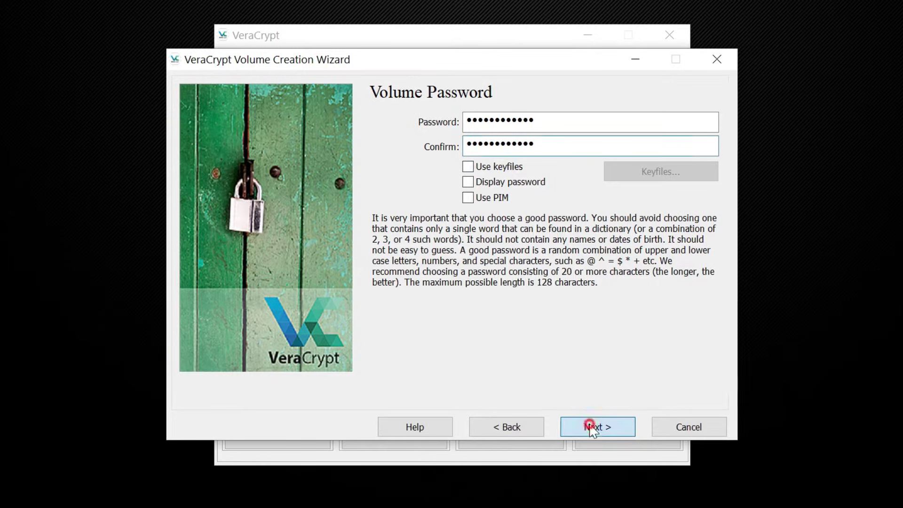
left_click(522, 334)
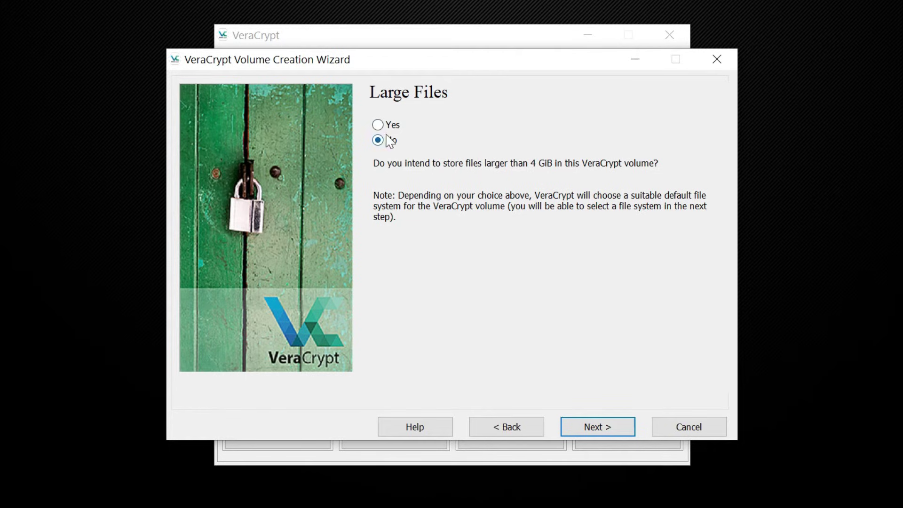
Step: Choose no large files and keep FAT as the filesystem
left_click(619, 426)
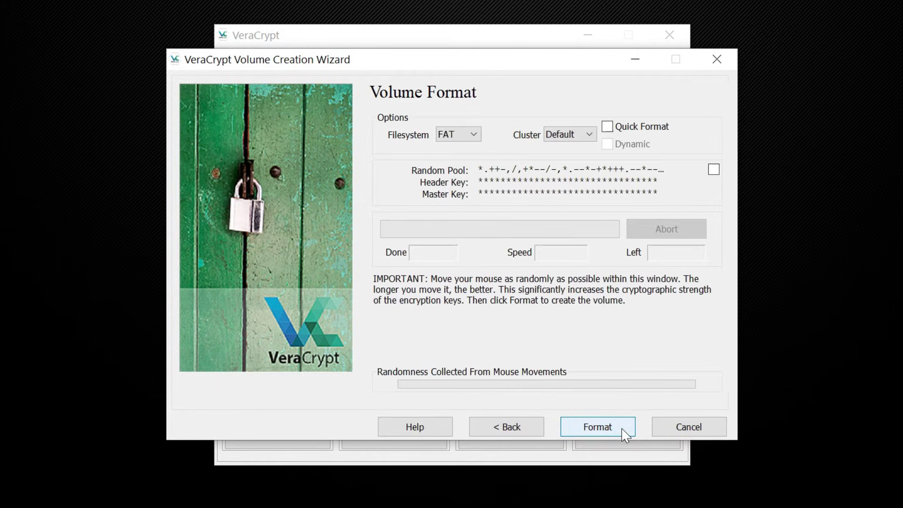
left_click(473, 142)
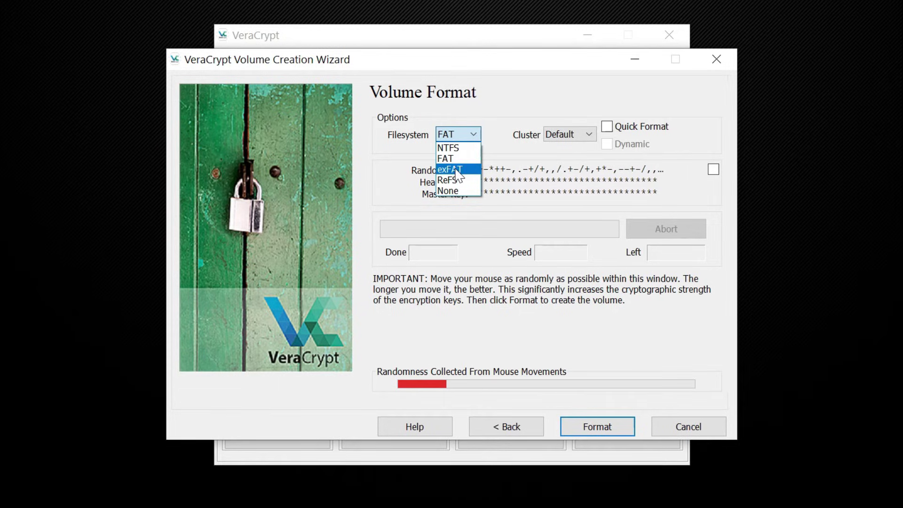
left_click(510, 148)
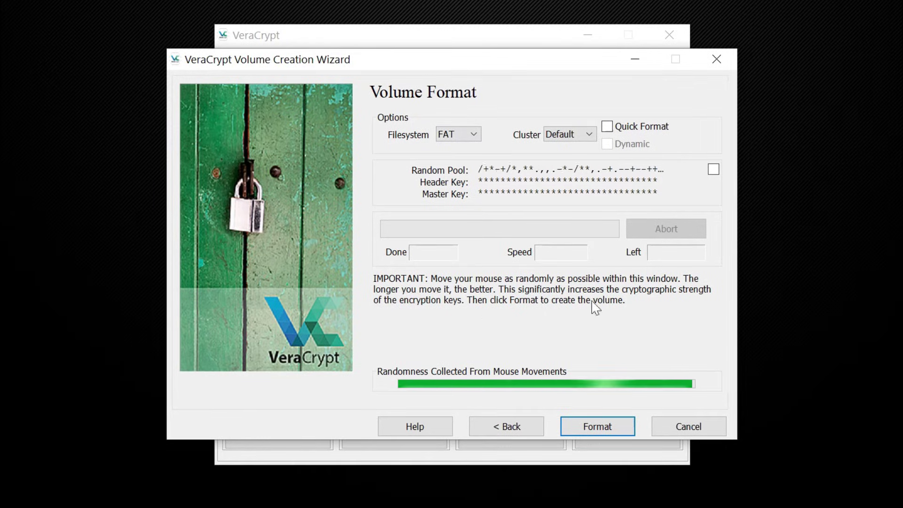
Step: Switch the volume format to Quick Format and confirm it
left_click(606, 433)
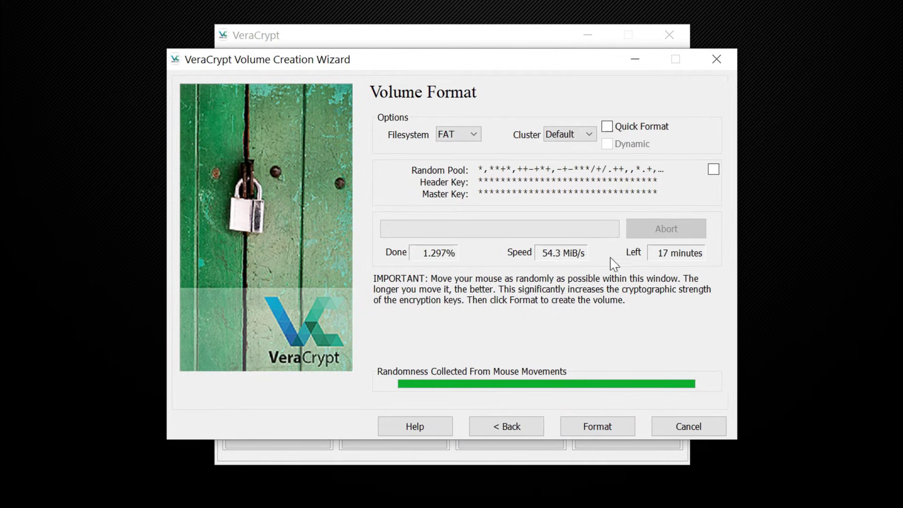
left_click(608, 125)
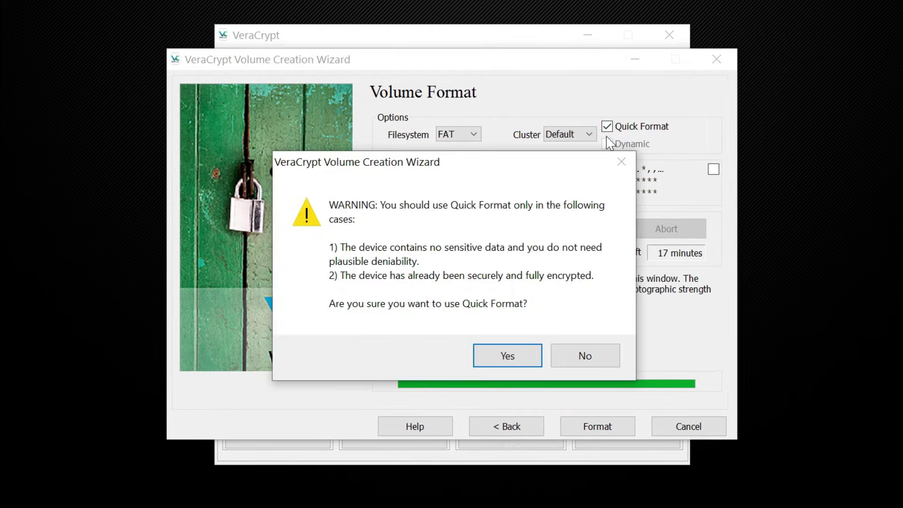
left_click(500, 359)
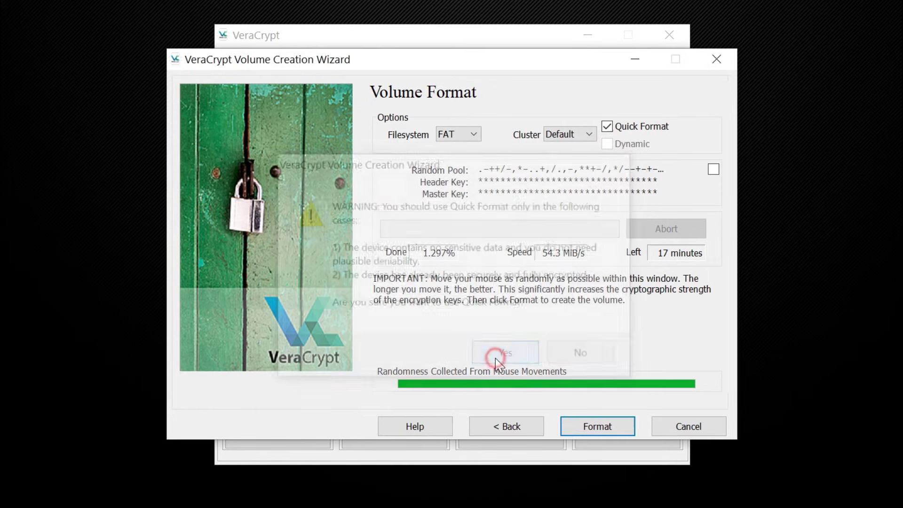
Step: Format the encrypted volume, acknowledge the E: and success messages, and exit the wizard
left_click(597, 425)
left_click(523, 336)
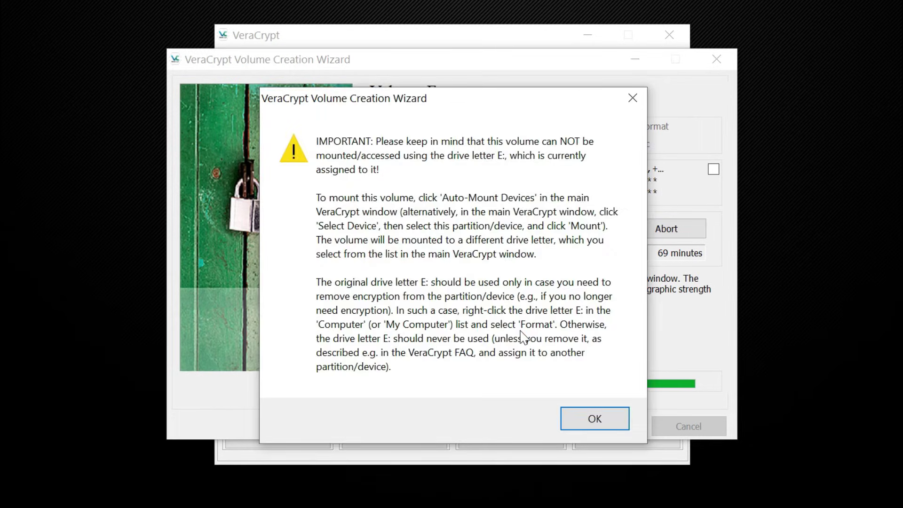
left_click(594, 420)
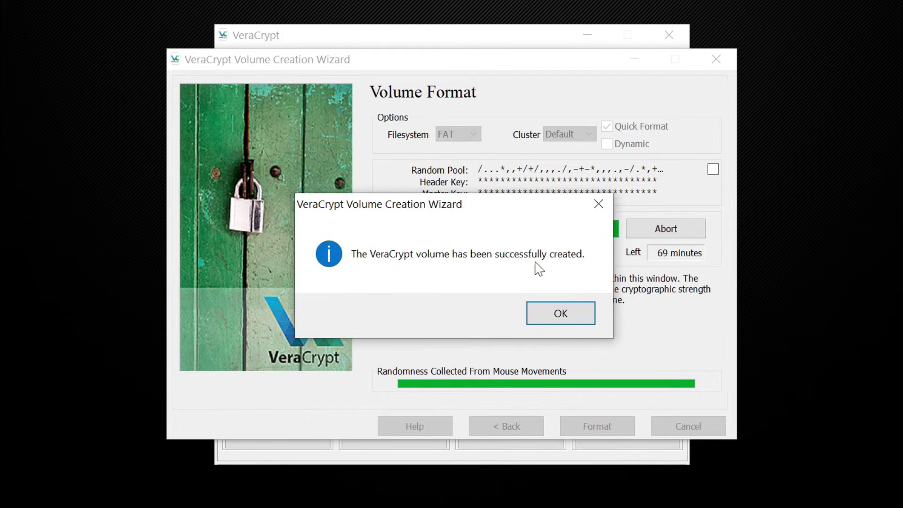
left_click(552, 317)
left_click(709, 425)
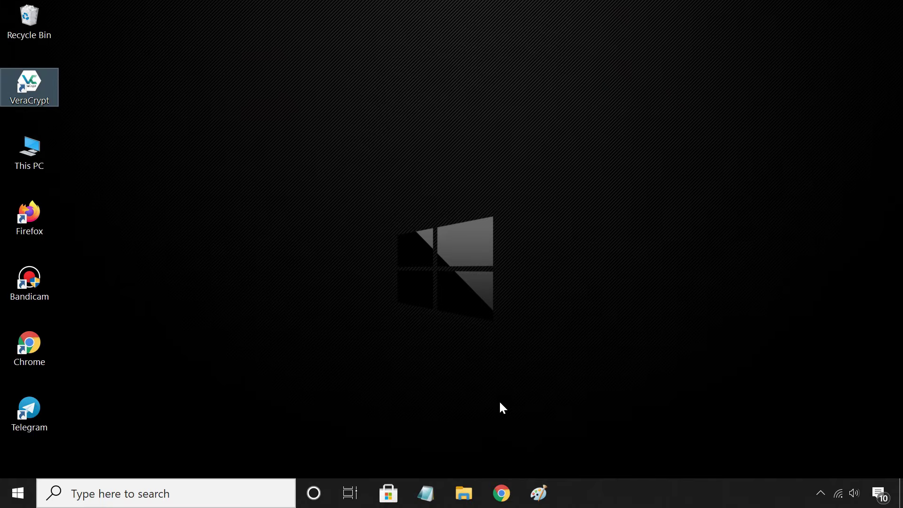
Step: Open USB Drive (E:) from This PC and decline Windows' format prompt
left_click(470, 494)
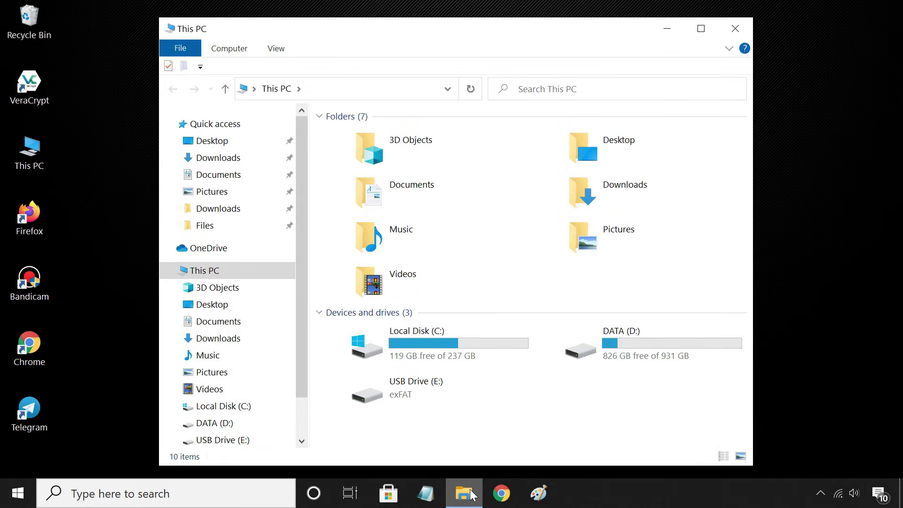
double_click(444, 388)
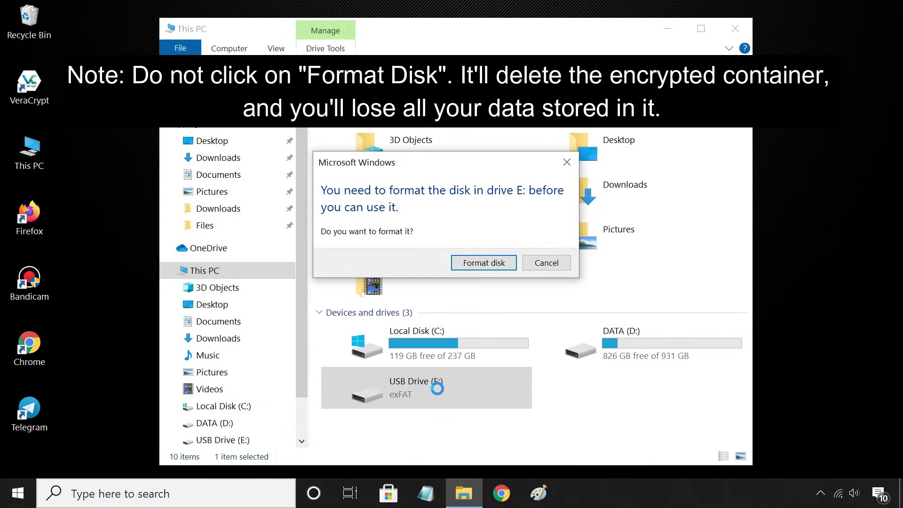
left_click(561, 263)
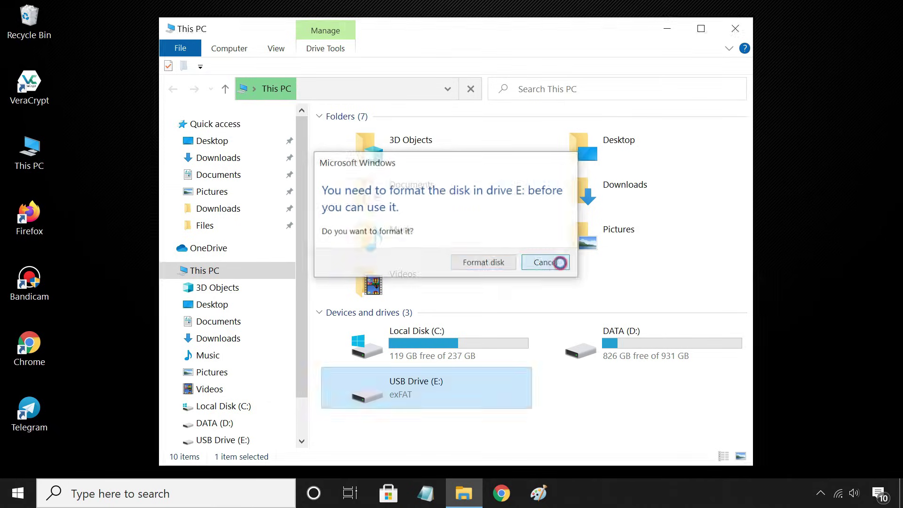
Step: Dismiss the 'Location is not available' error, minimize File Explorer, and relaunch VeraCrypt
left_click(614, 264)
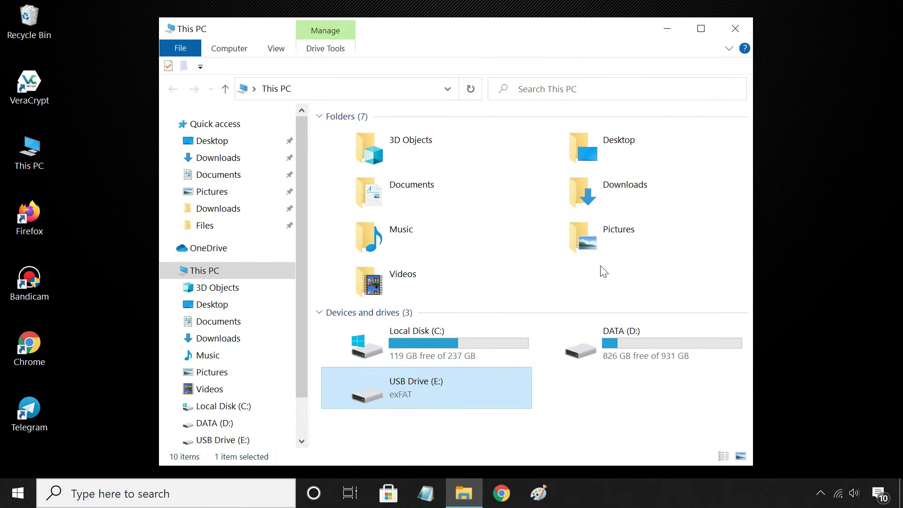
left_click(668, 30)
double_click(27, 89)
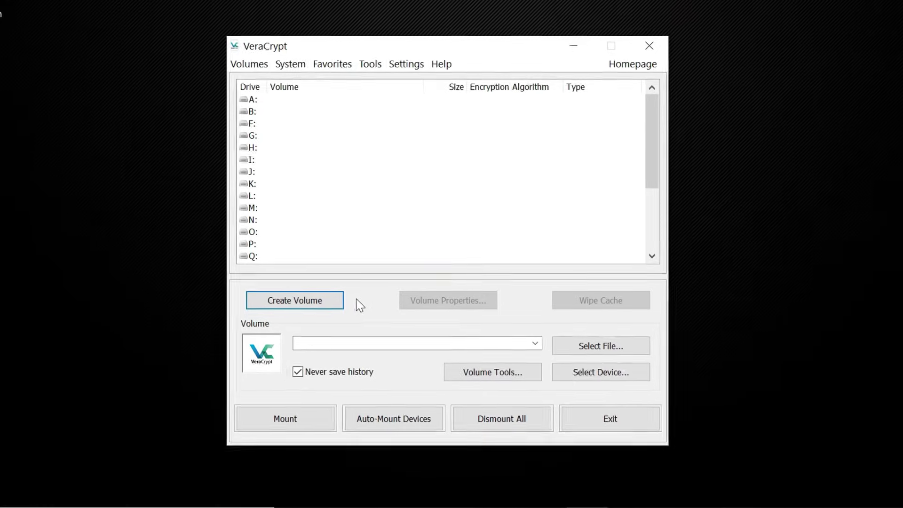
Step: Select the USB partition Harddisk2\Partition1 (E:) and drive letter G:
left_click(589, 385)
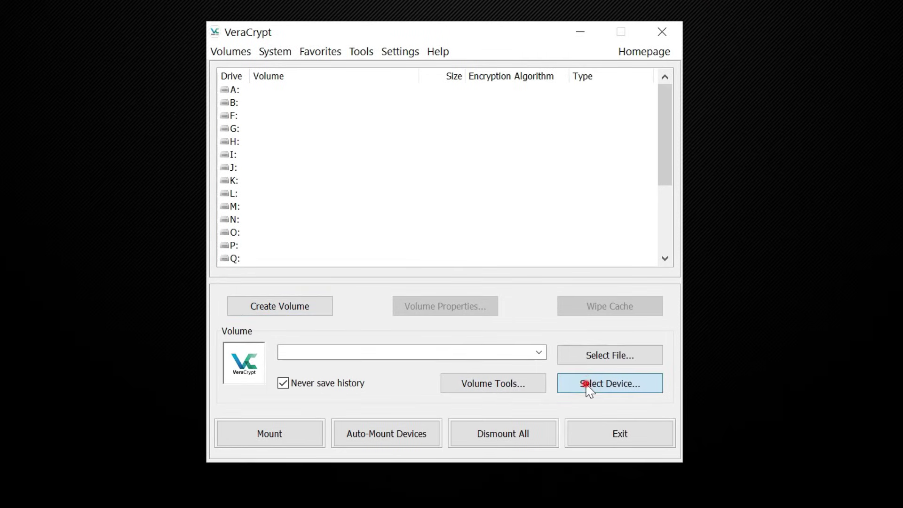
left_click(410, 263)
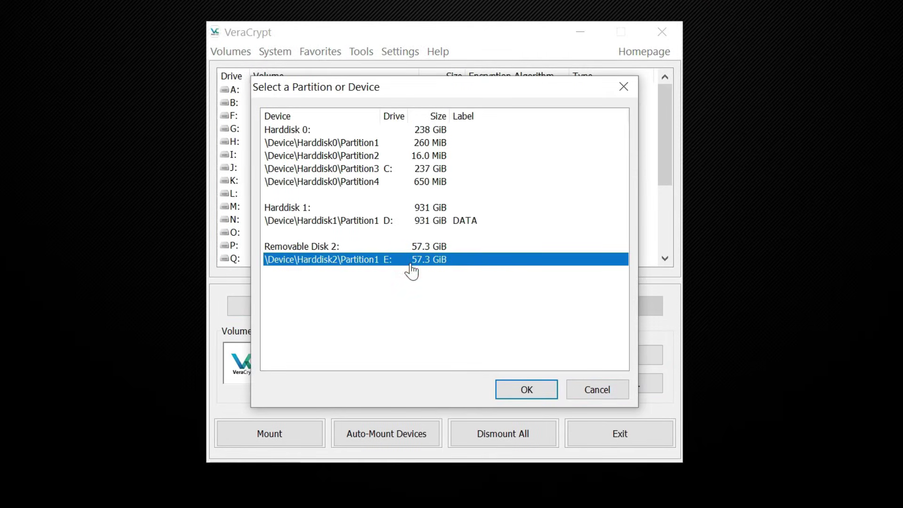
left_click(517, 390)
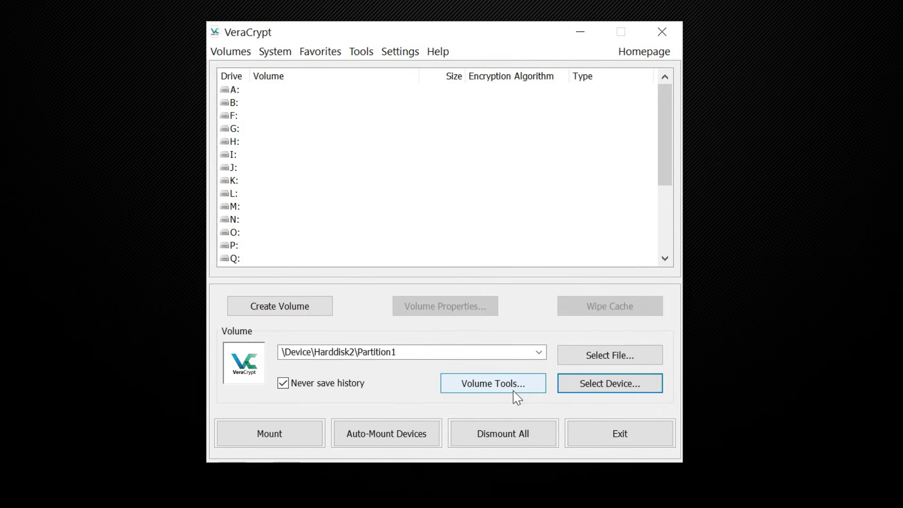
left_click(232, 128)
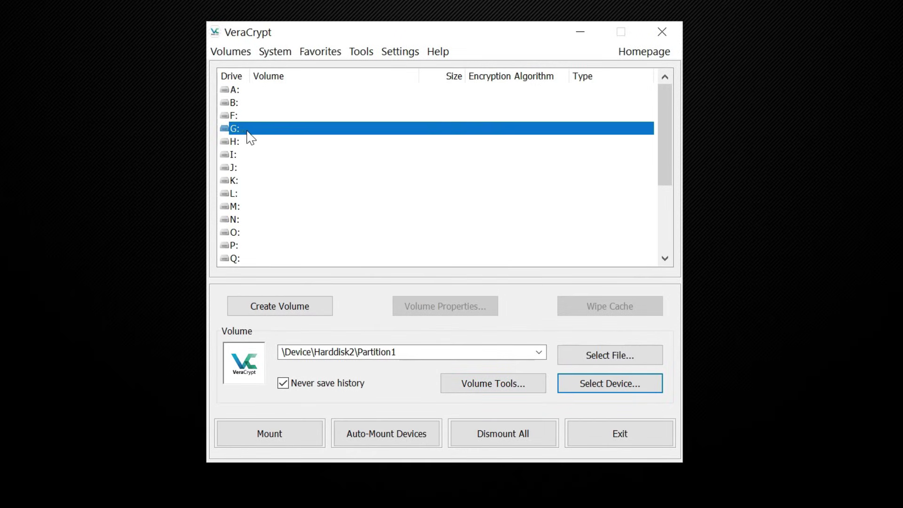
Step: Mount the volume on G:, entering the volume password
left_click(284, 441)
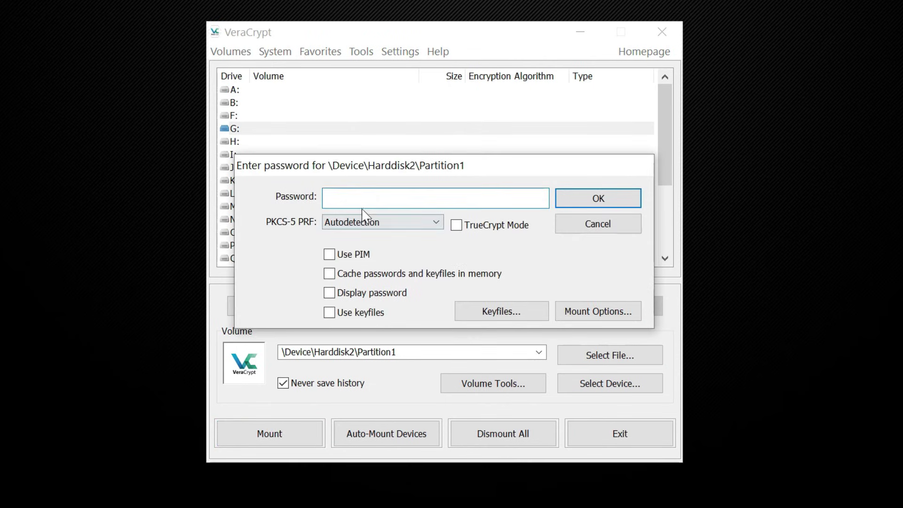
left_click(348, 196)
type("•••")
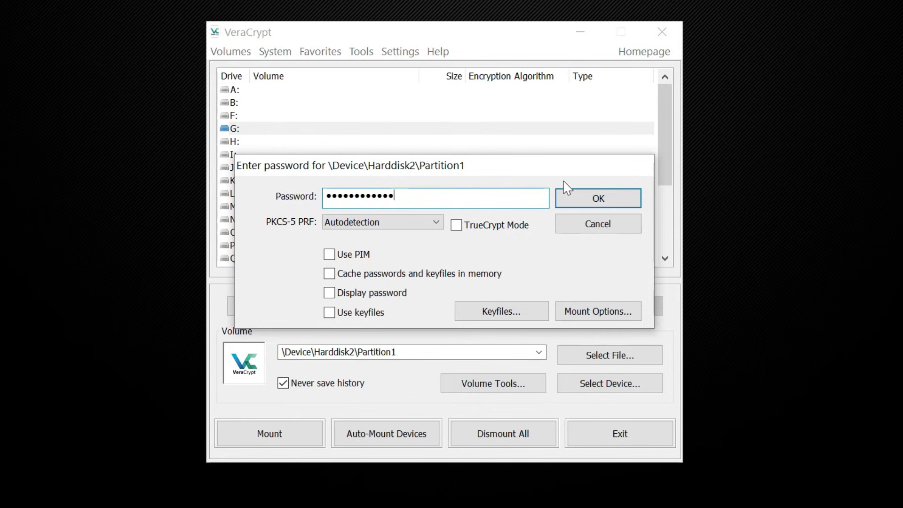
left_click(583, 194)
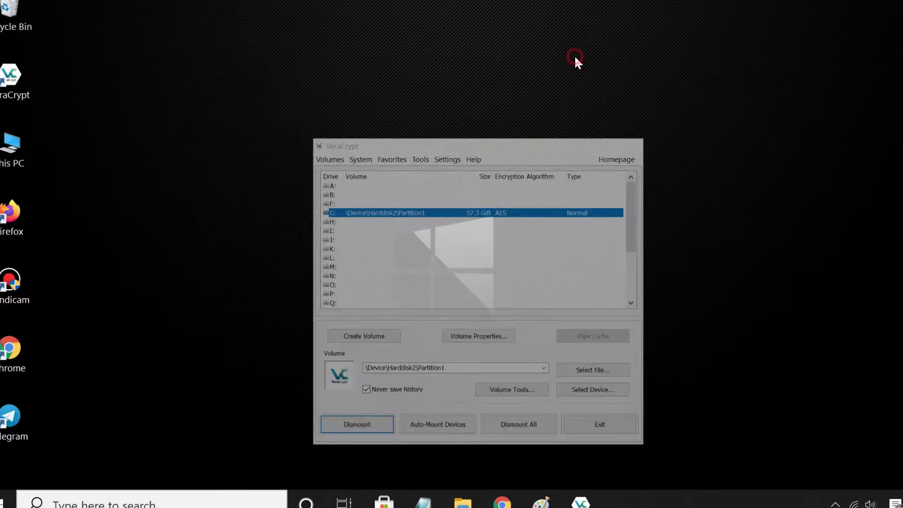
Step: Open the newly mounted Local Disk (G:) in File Explorer
left_click(463, 503)
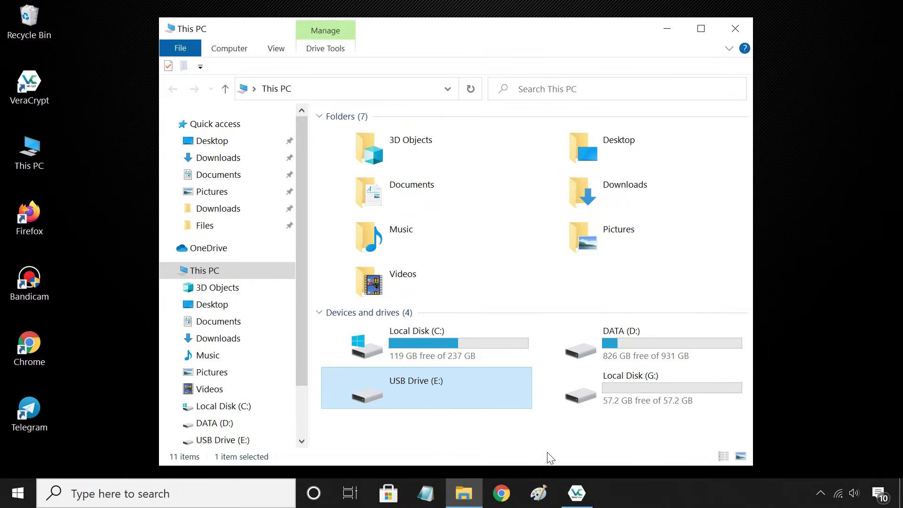
left_click(562, 426)
left_click(620, 390)
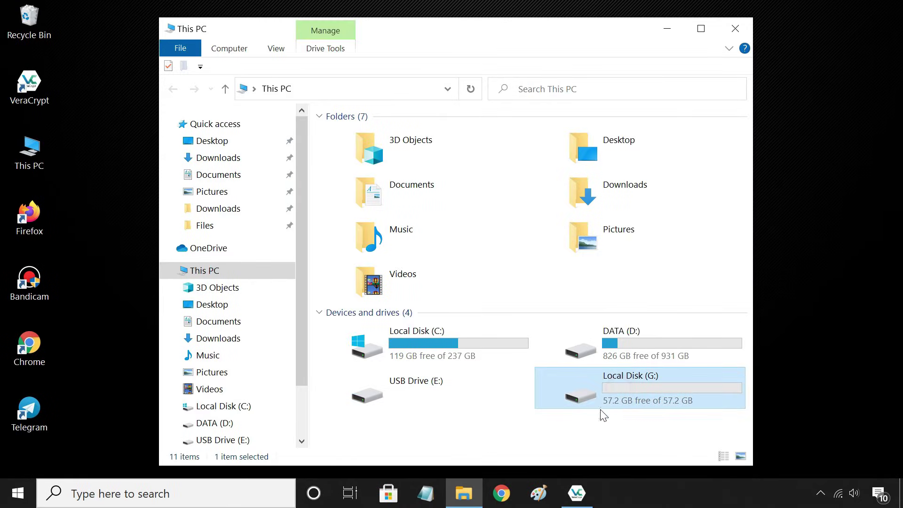
double_click(622, 399)
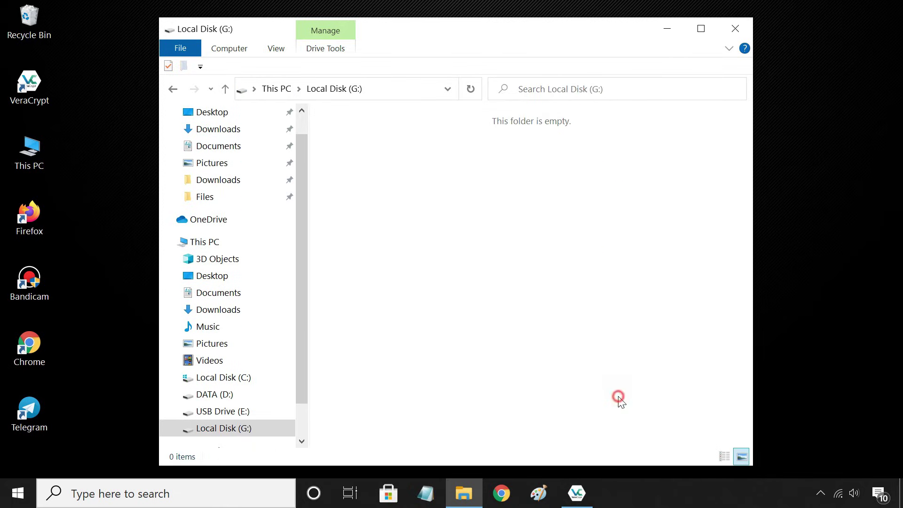
Step: Copy all five files from D:\Files
left_click(217, 196)
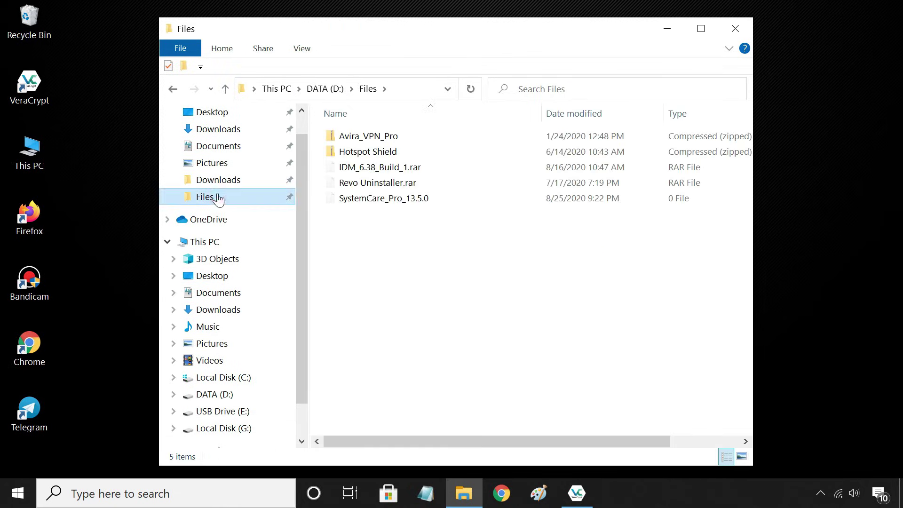
left_click_drag(385, 225, 398, 142)
right_click(404, 157)
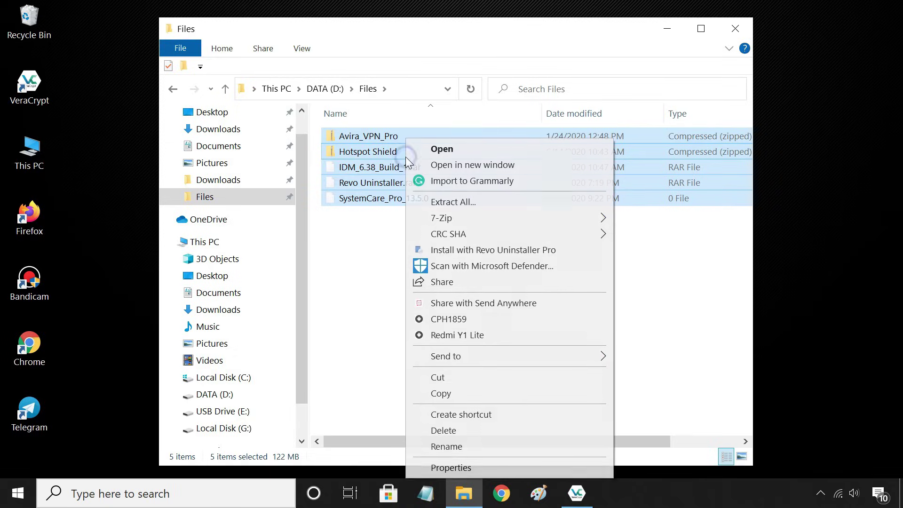
left_click(448, 394)
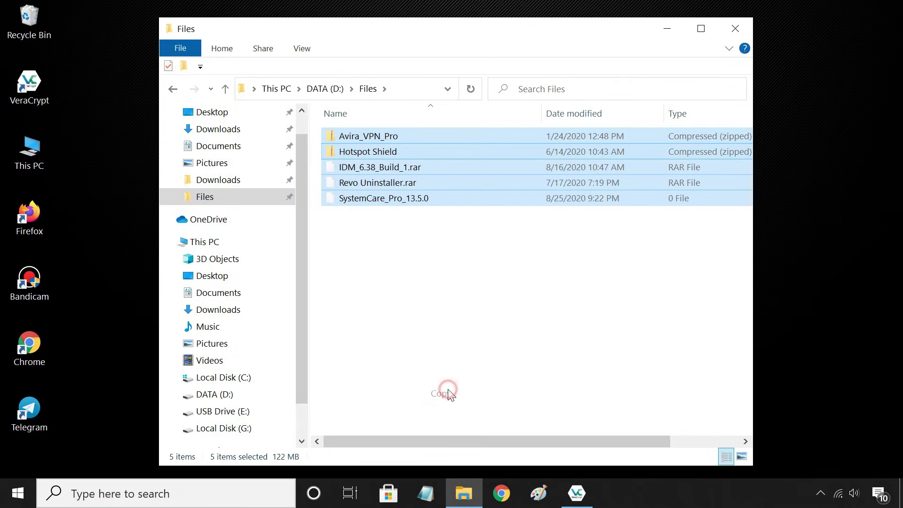
Step: Paste the five files into Local Disk (G:) and return to This PC
left_click(239, 429)
right_click(418, 180)
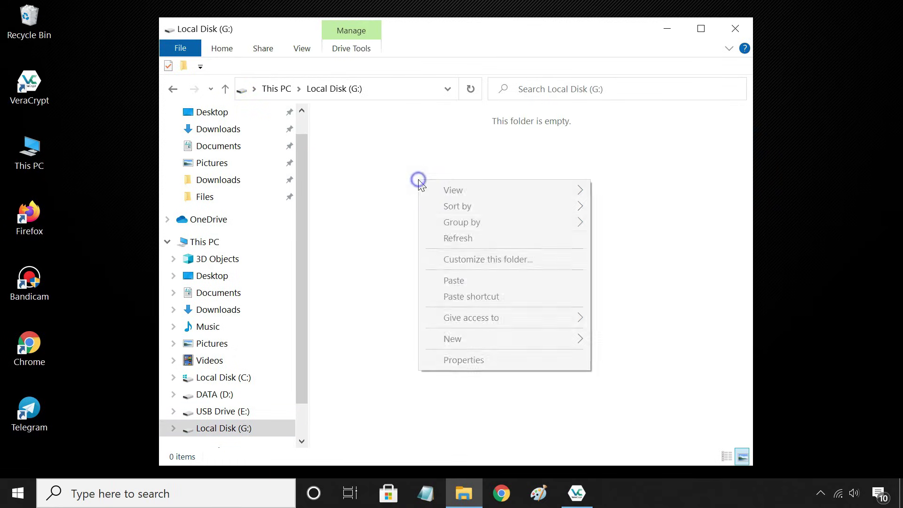
left_click(462, 279)
left_click(467, 286)
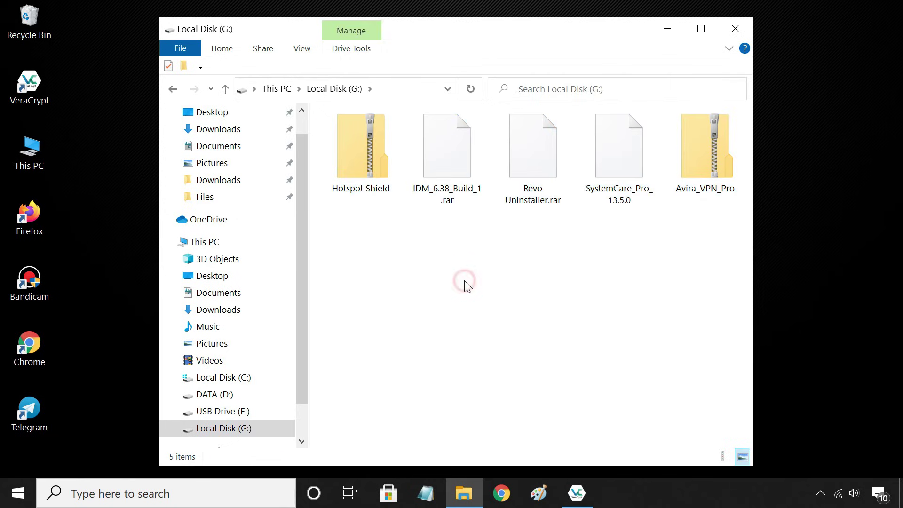
left_click(232, 241)
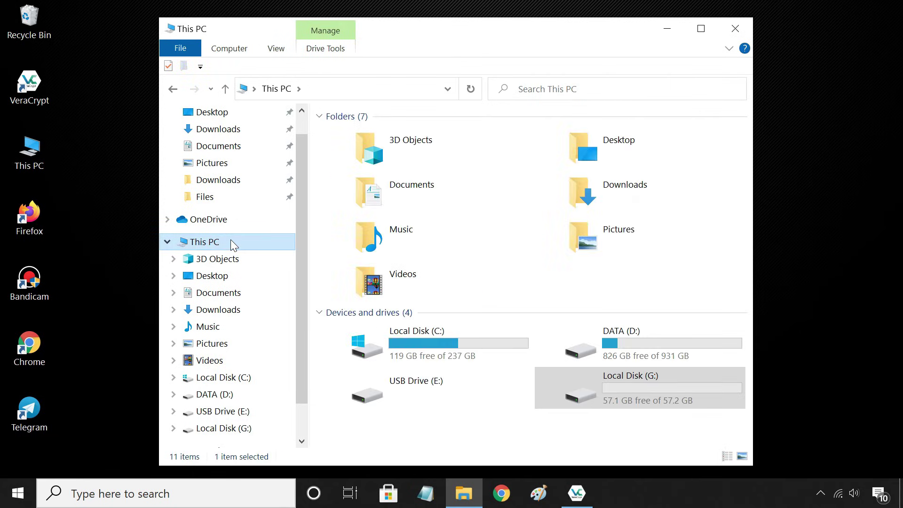
left_click(523, 423)
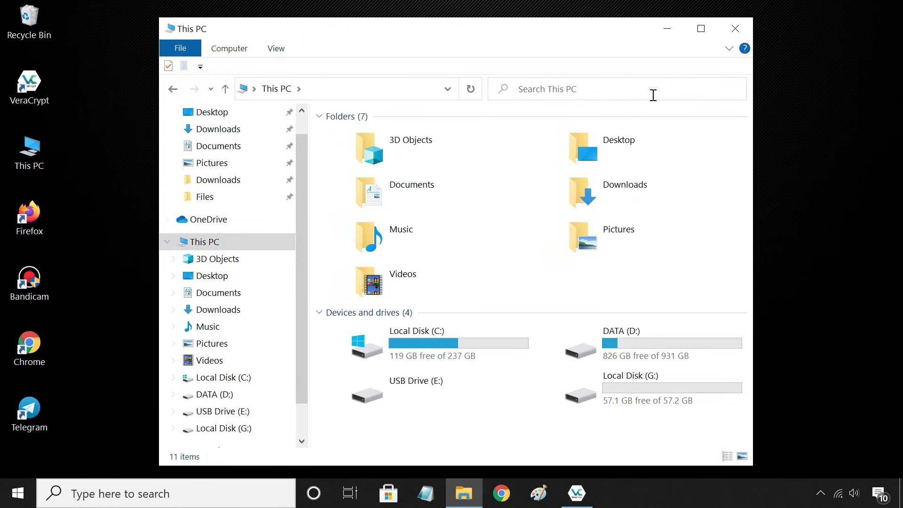
Step: Dismount drive G: in VeraCrypt, close it, and check This PC no longer shows G:
left_click(666, 29)
left_click(579, 495)
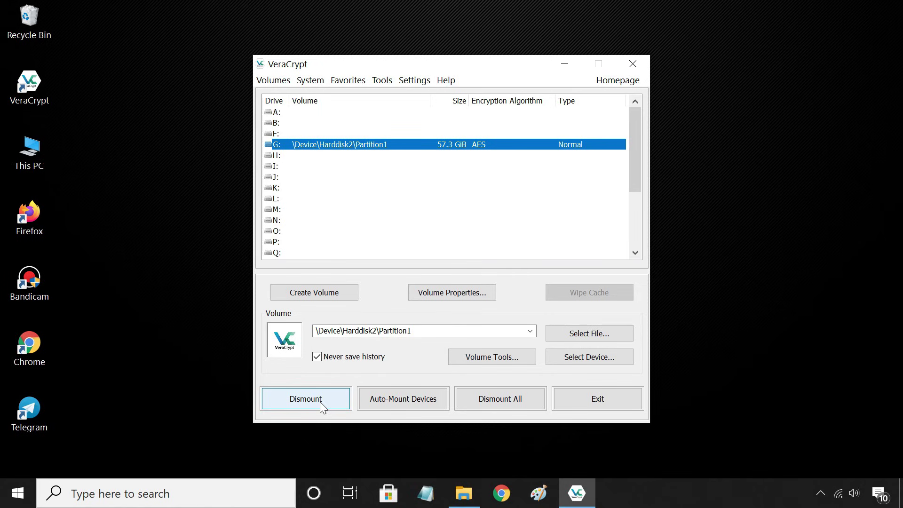
left_click(321, 403)
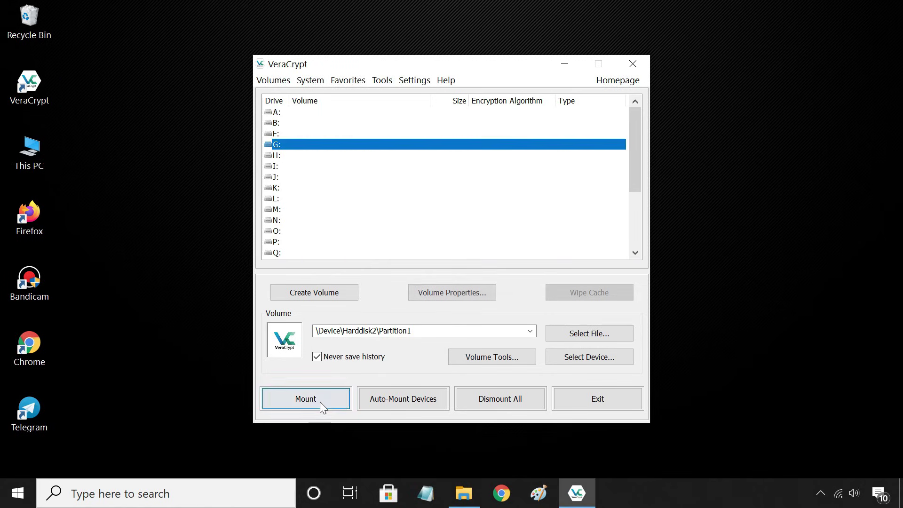
left_click(633, 64)
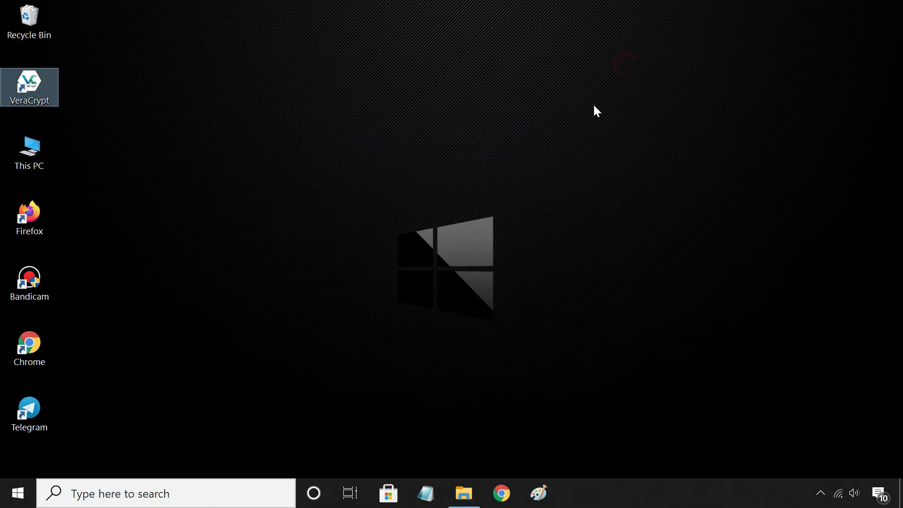
left_click(464, 494)
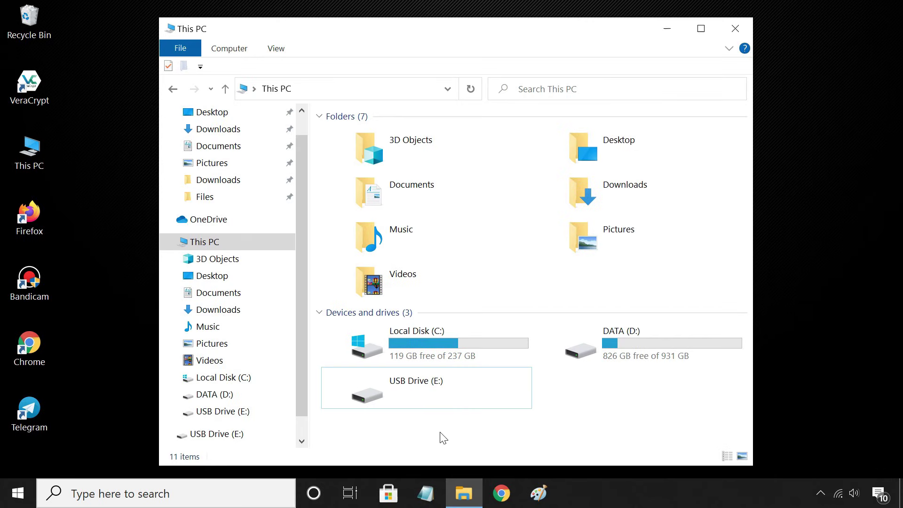